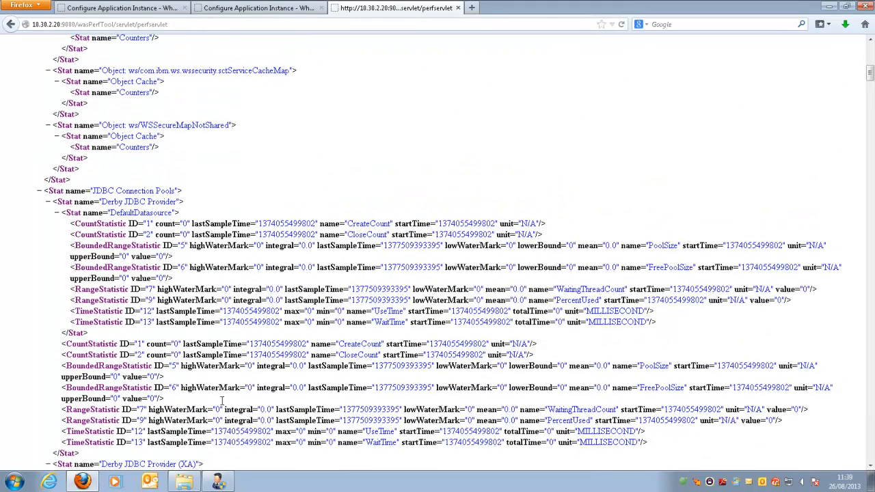
Step: Switch to the WhatsUp Gold console and open the WebSphere 8.X map in the IBM WebSphere - APM group
click(231, 484)
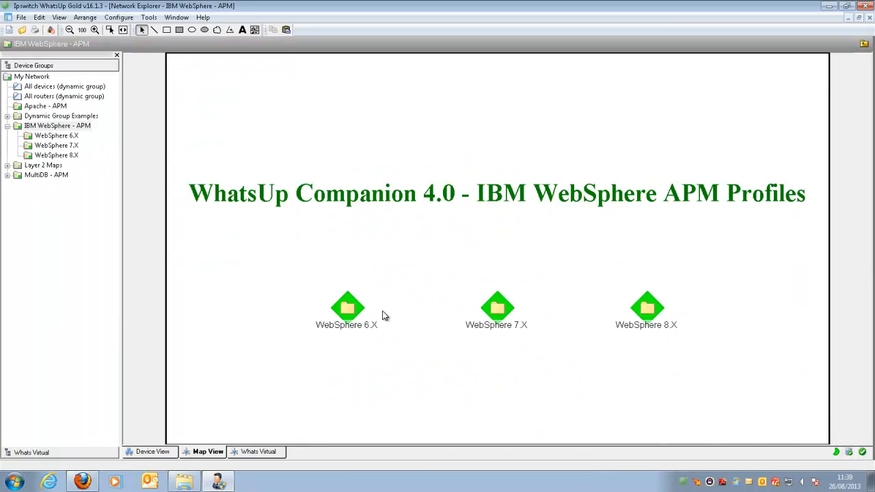
double_click(654, 309)
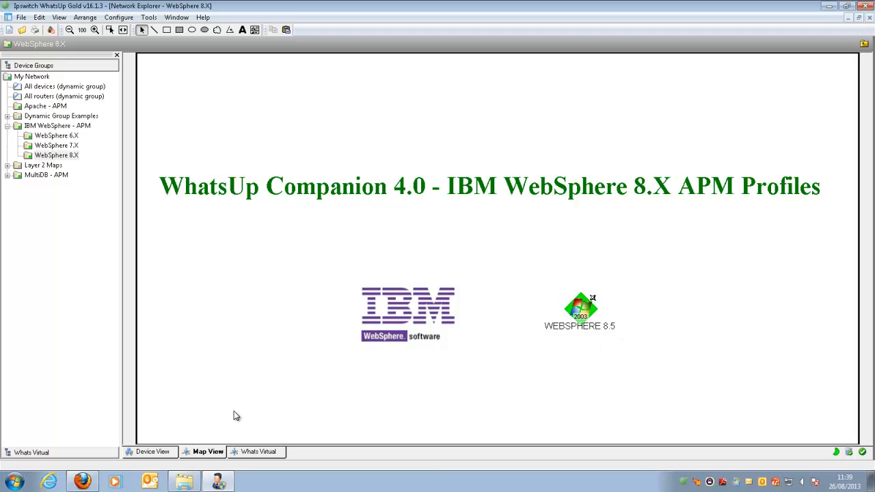
Step: Switch back to Firefox and open the APM configuration page listing all application profiles
click(79, 482)
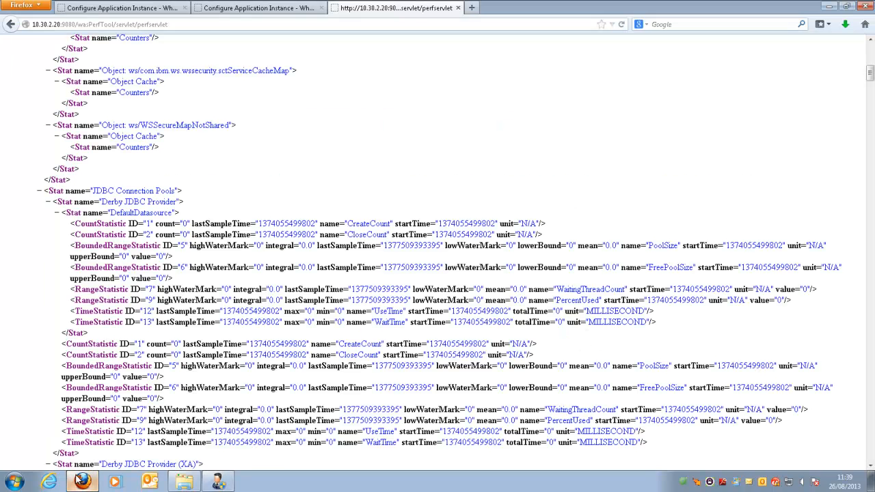
click(125, 6)
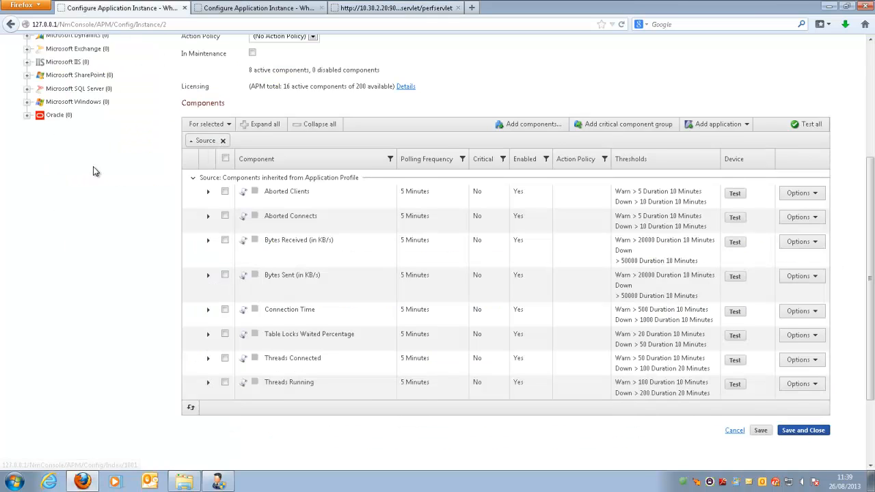
scroll(99, 166, up, 5)
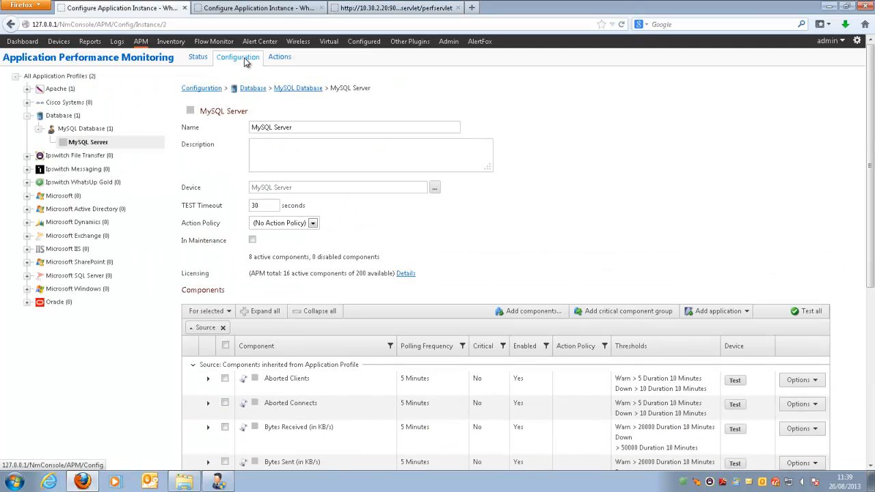
click(243, 59)
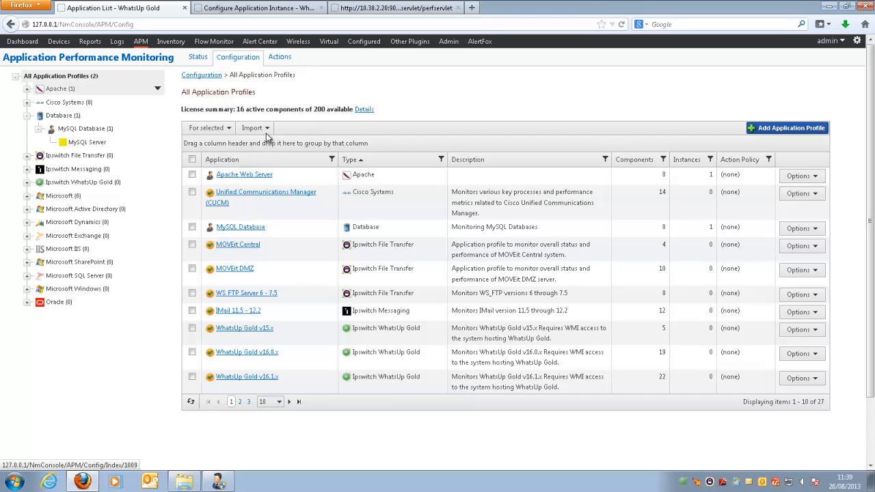
Step: Import the IBM WebSphere 8 application profile from disk, using the XML file in the Orsenna APM Profiles folder
click(253, 128)
mouse_move(306, 141)
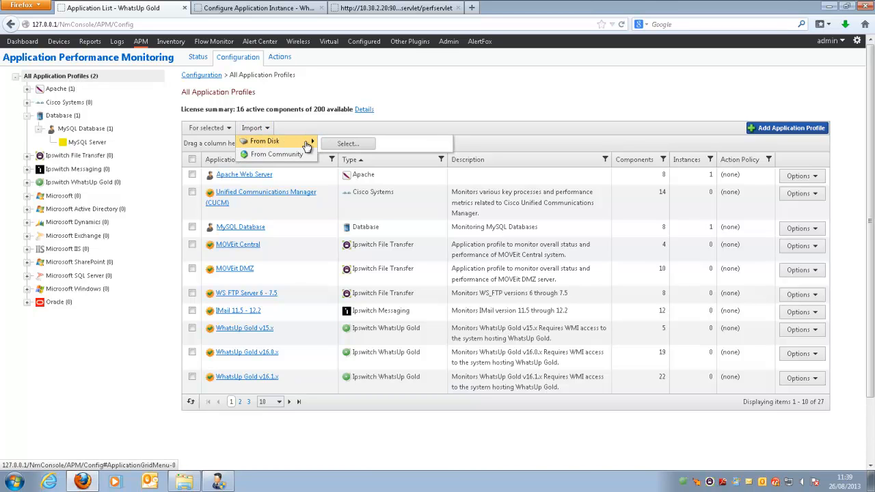
click(354, 144)
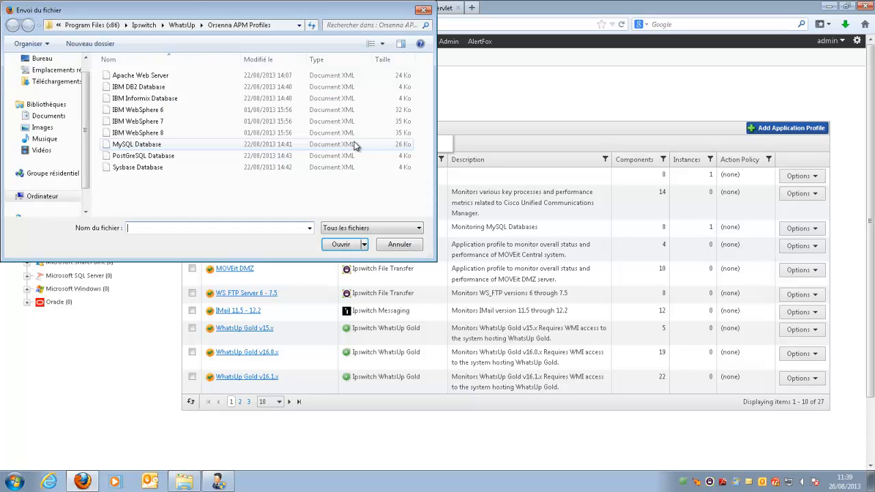
click(153, 134)
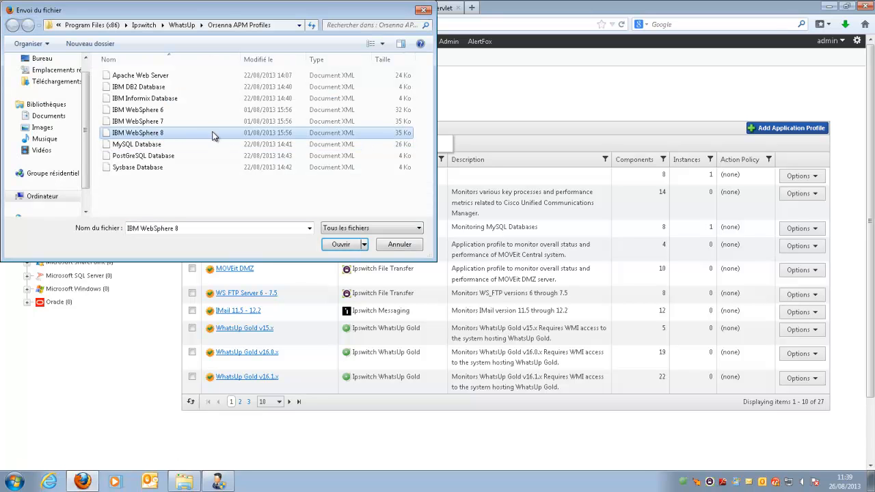
click(341, 246)
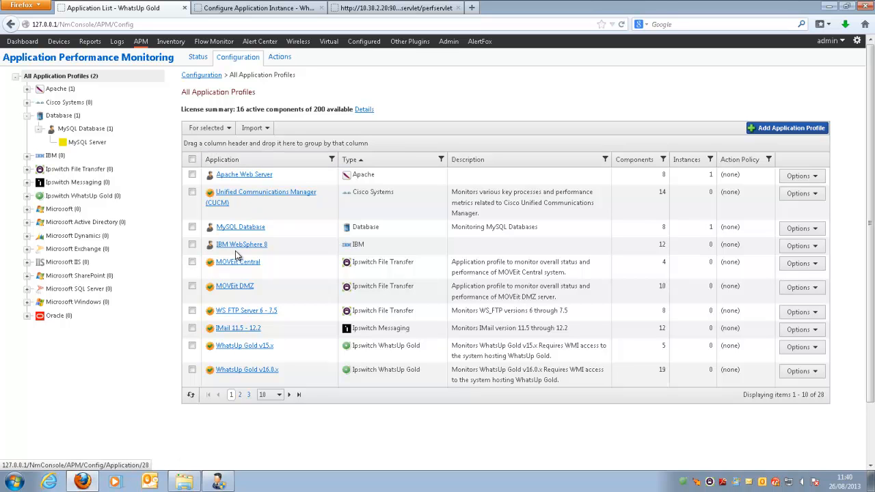
Step: Open the IBM WebSphere 8 profile for editing and review the names in its component list
click(255, 247)
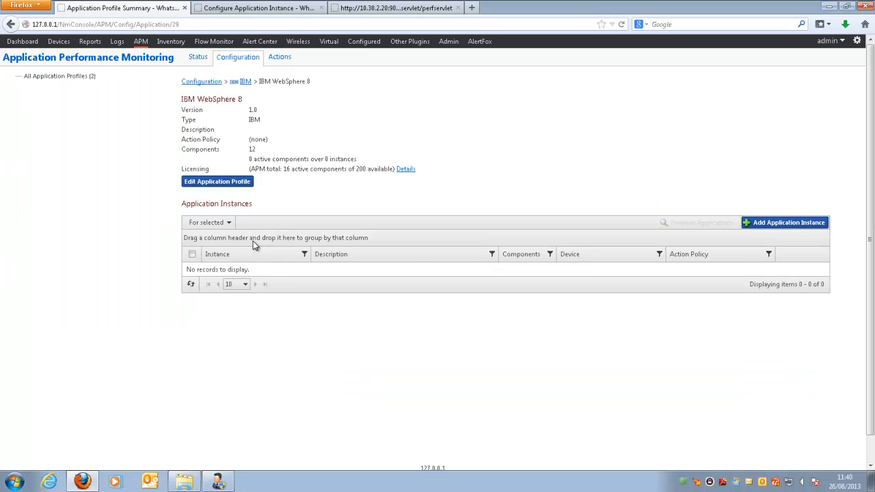
click(241, 185)
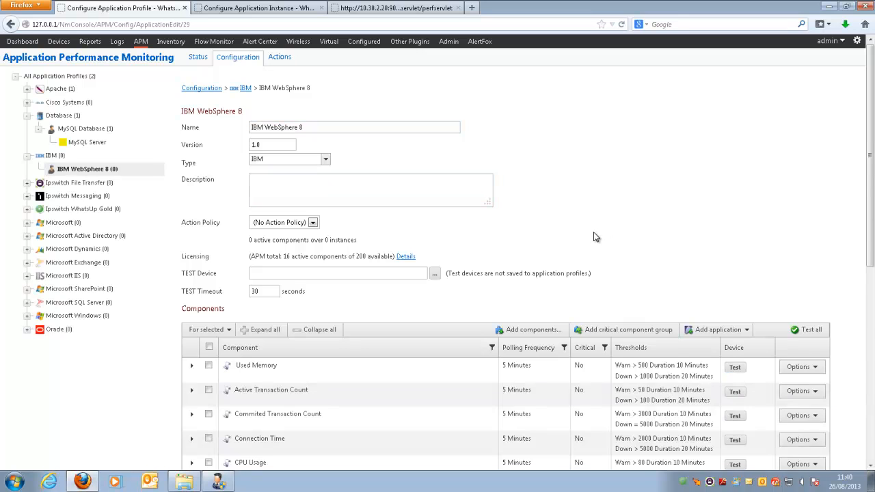
scroll(592, 237, down, 5)
scroll(441, 258, down, 1)
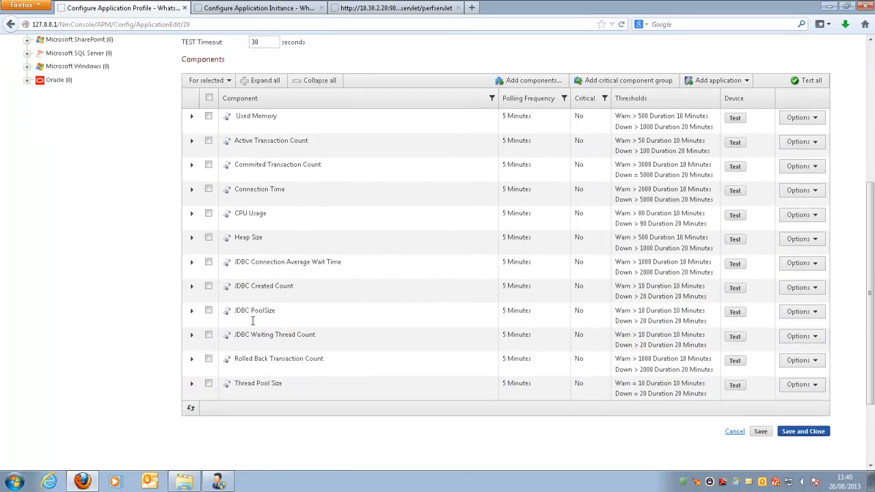
drag(286, 121, 245, 118)
drag(309, 141, 237, 141)
drag(323, 165, 243, 165)
drag(292, 192, 239, 190)
drag(268, 214, 235, 212)
click(259, 237)
Step: Expand the Used Memory component and examine the port and perfservlet path in its script
click(191, 116)
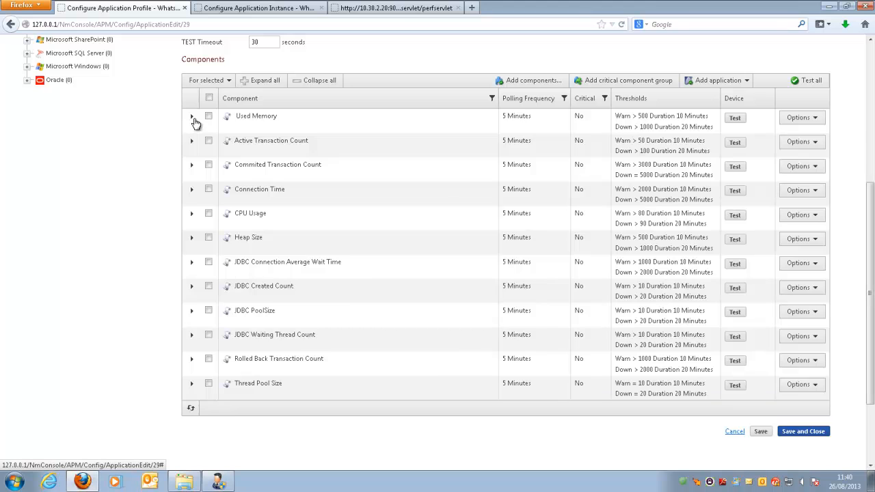
click(625, 344)
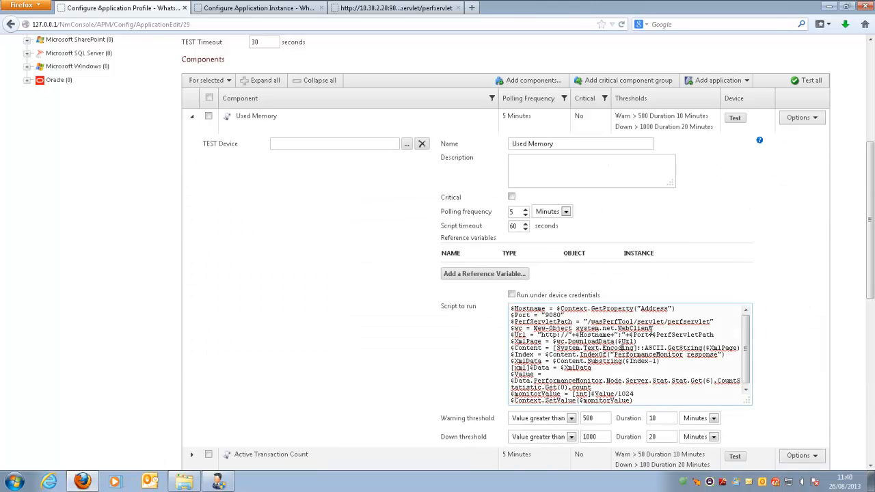
drag(545, 314, 559, 319)
click(619, 322)
drag(588, 322, 672, 322)
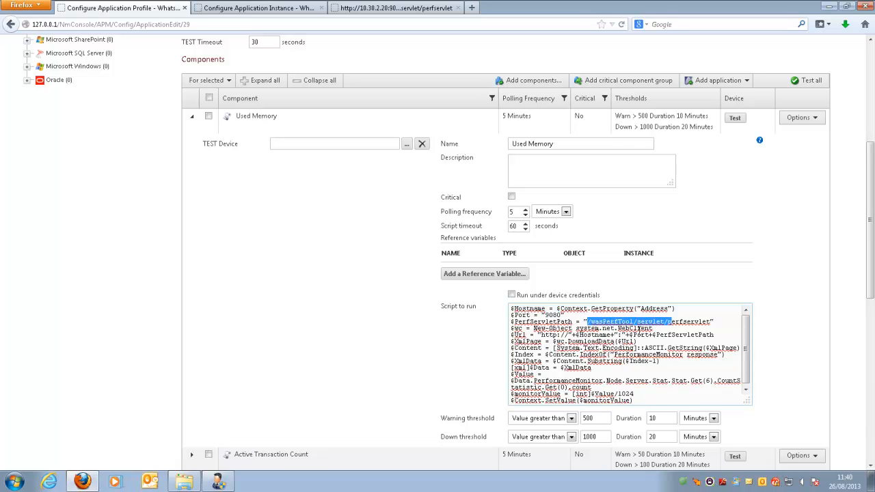
click(767, 318)
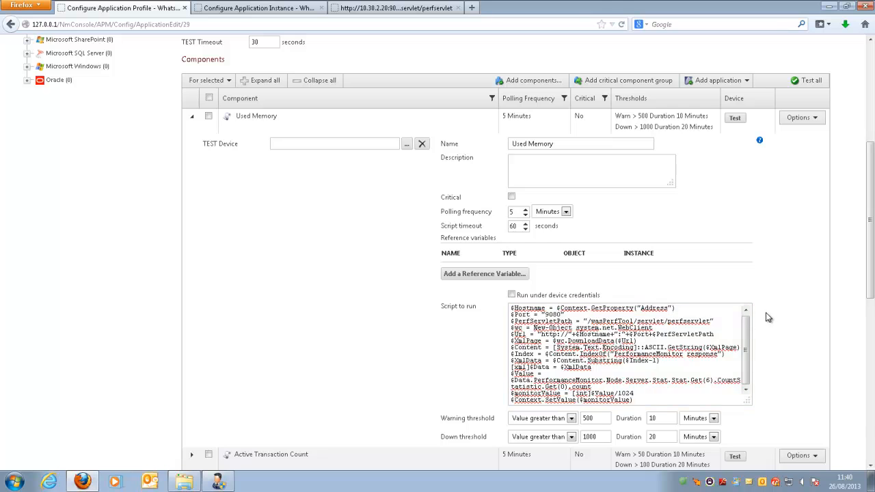
Step: Set the Used Memory warning threshold to value greater than 1000 and the down threshold to value greater than 2000
scroll(766, 316, down, 3)
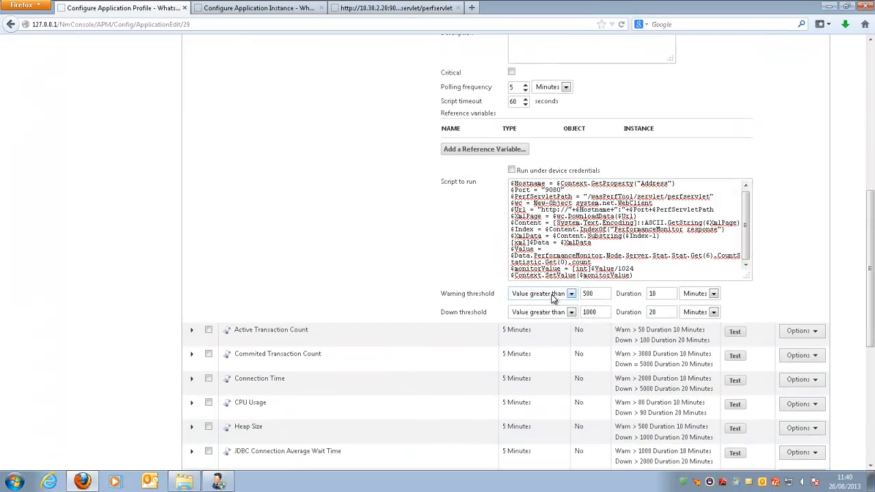
click(551, 294)
click(551, 308)
click(573, 313)
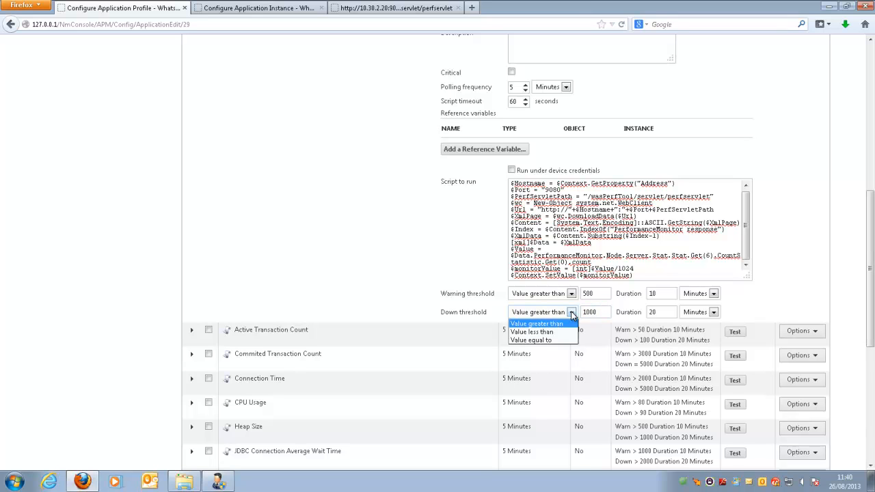
click(566, 324)
double_click(588, 293)
key(BackSpace)
text(1000)
double_click(594, 310)
text(20)
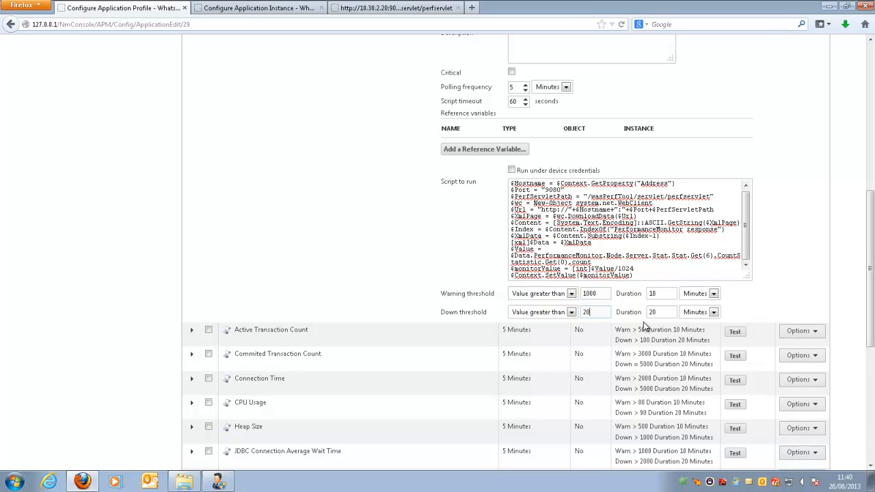
Step: Set the Used Memory down threshold's duration to 10 minutes, and save and close the profile
drag(657, 313, 638, 314)
text(10)
click(790, 300)
scroll(755, 284, up, 3)
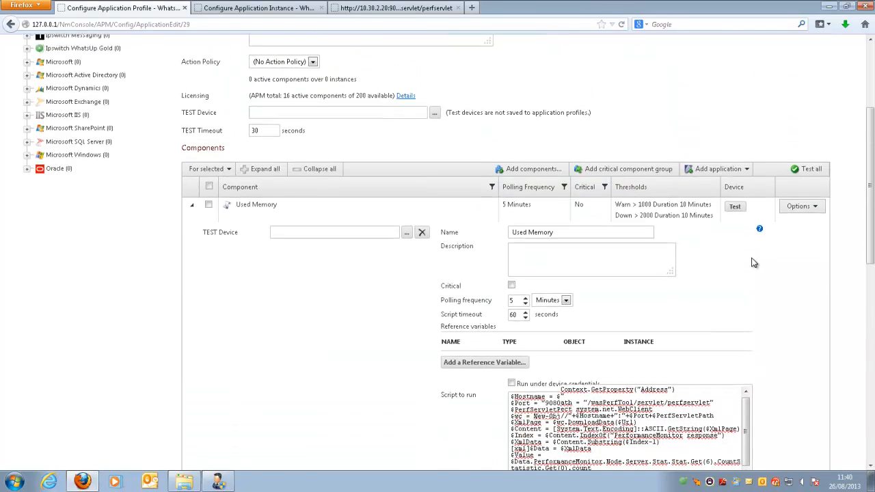
scroll(756, 266, down, 10)
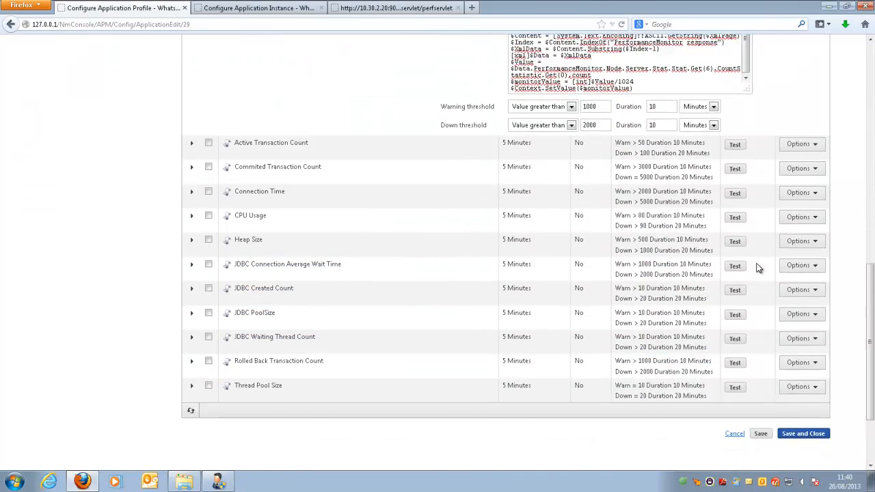
click(809, 374)
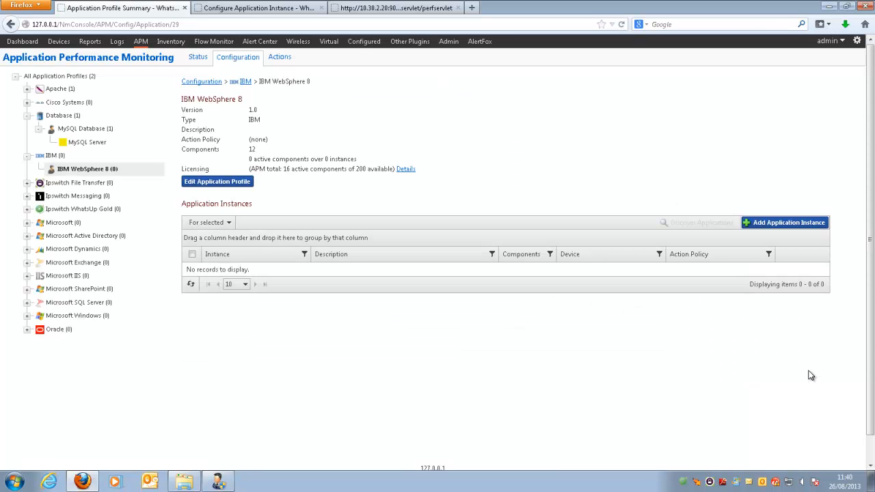
Step: Add an application instance named IBM WebSphere 8.5 and assign it the WEBSPHERE device from the WebSphere 8.X group
click(778, 226)
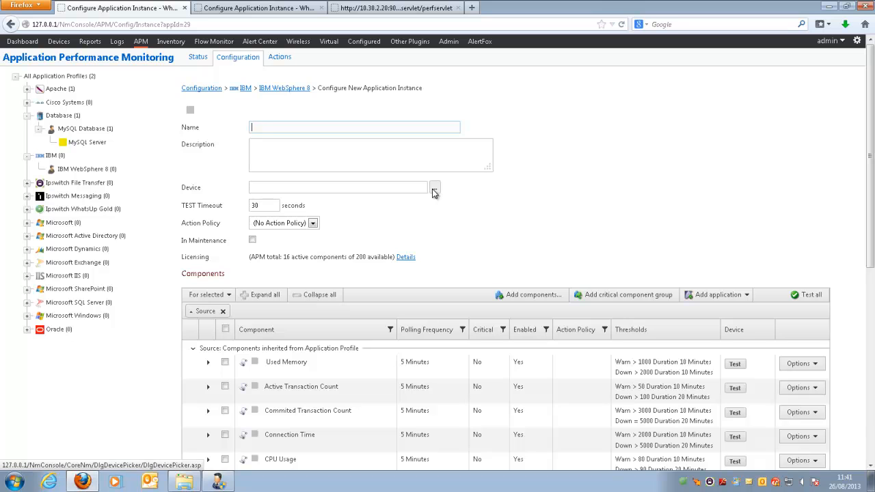
click(433, 188)
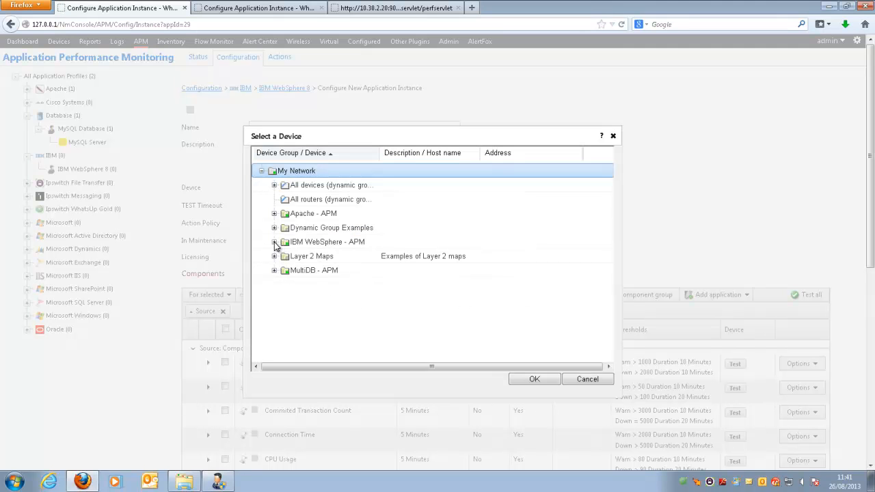
click(274, 242)
click(288, 285)
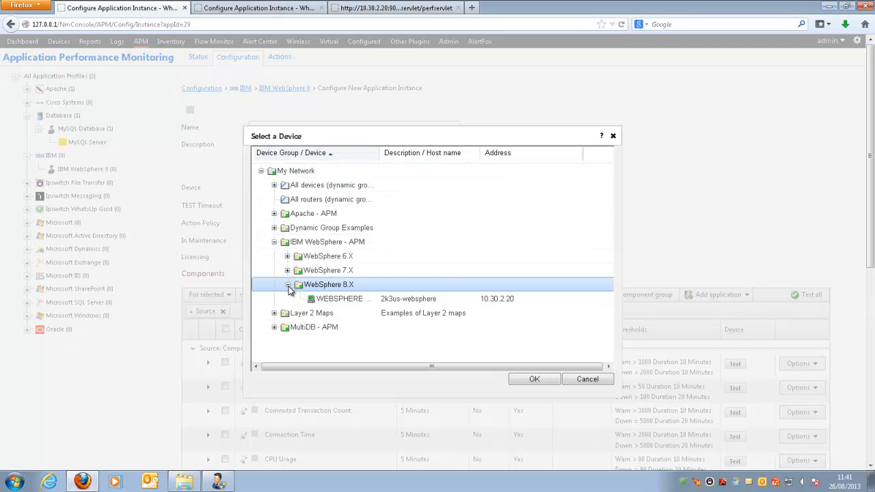
click(354, 301)
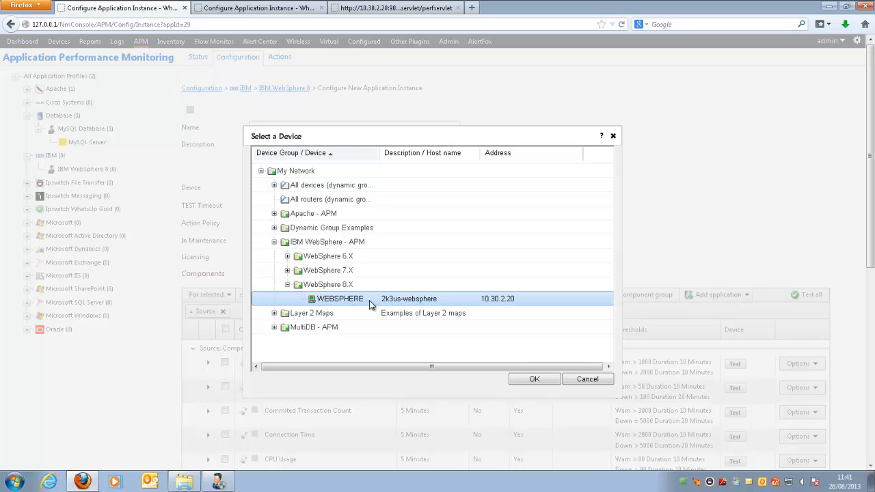
click(534, 381)
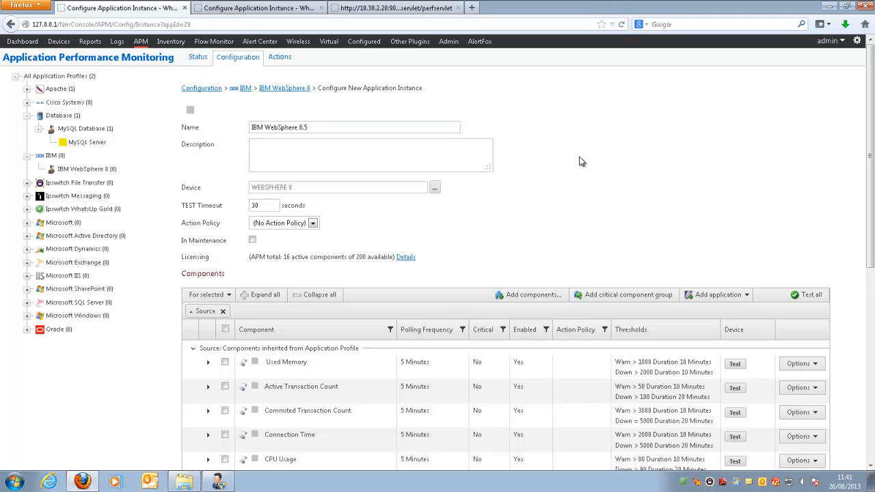
Step: Test all components of the new instance, and save and close it
scroll(579, 161, down, 3)
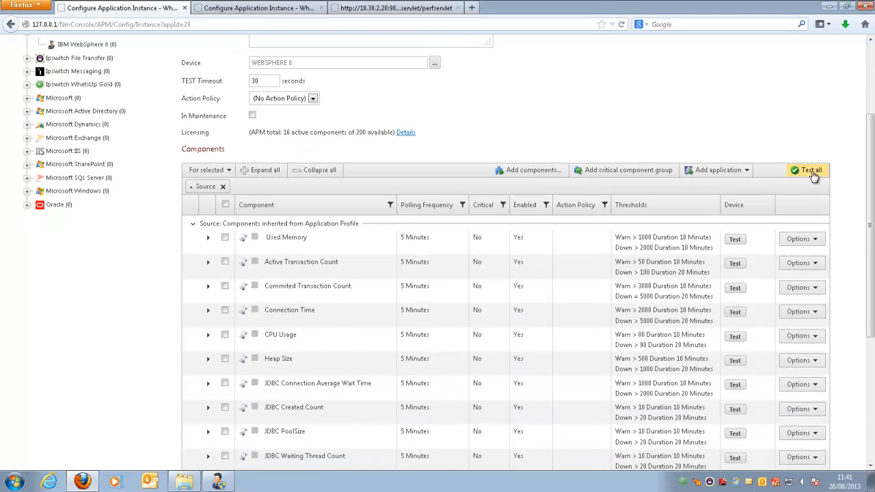
click(806, 174)
scroll(560, 212, down, 3)
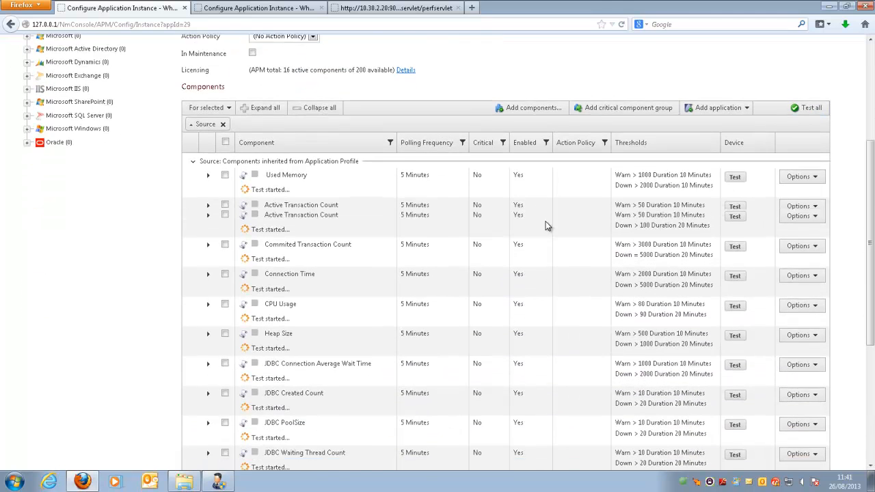
scroll(545, 225, down, 3)
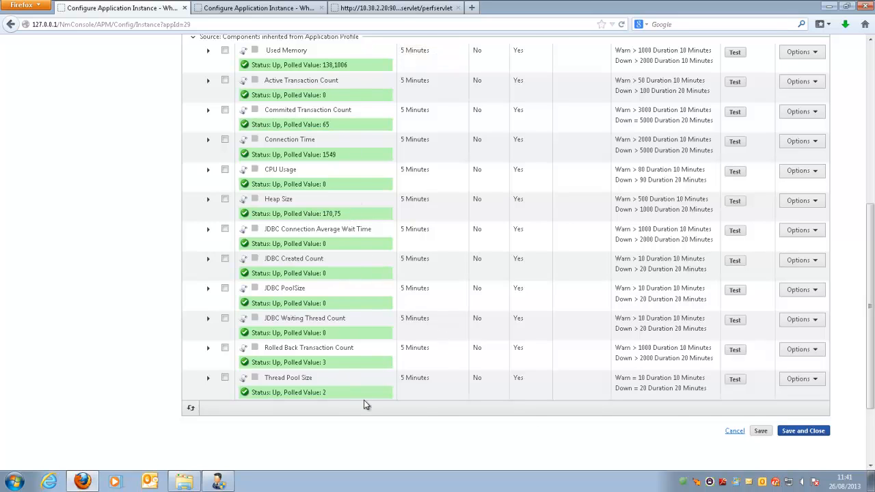
click(804, 432)
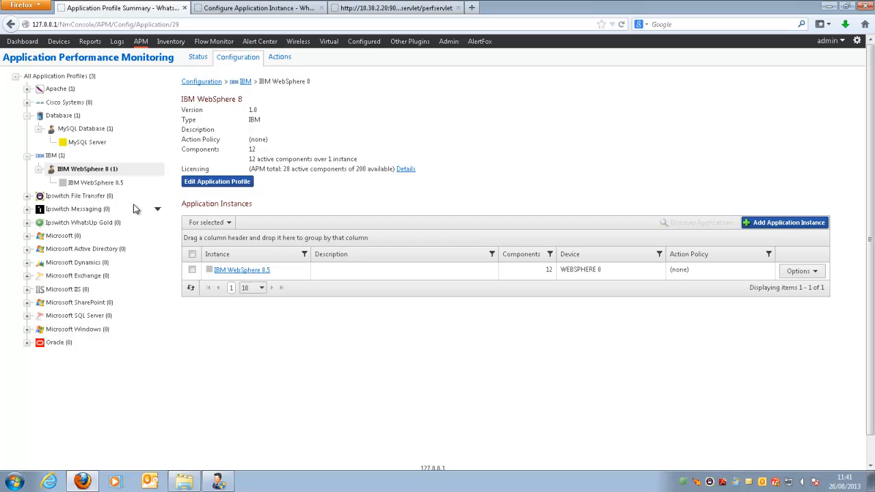
Step: View the IBM WebSphere 8 status, and collapse the Current Status section of the IBM WebSphere 8.5 ORSENNA instance to show its historical status
click(202, 60)
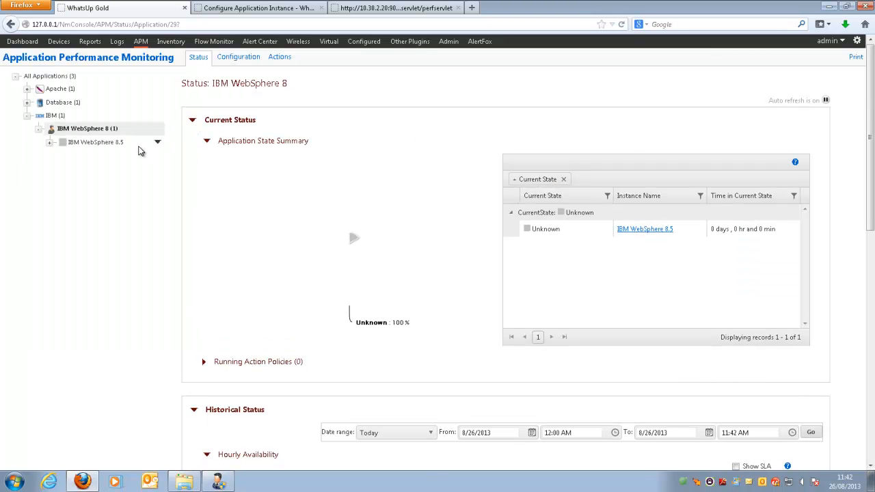
click(49, 143)
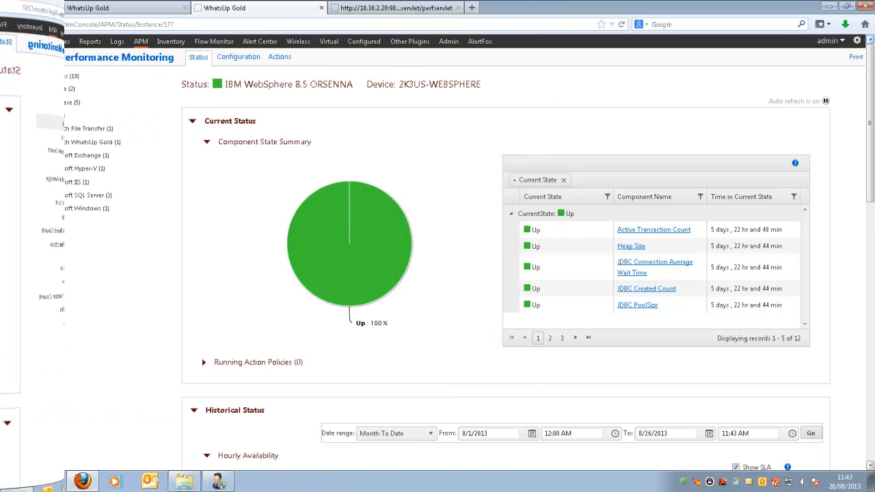
click(546, 121)
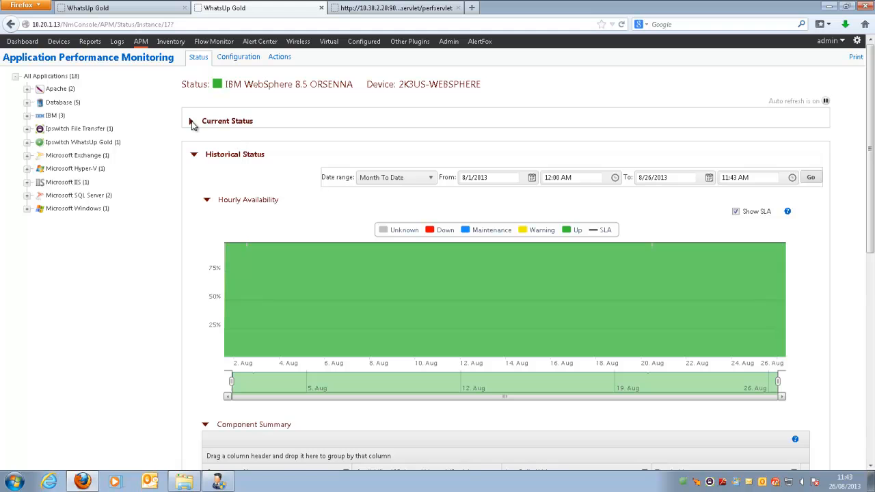
Step: Expand the instance's Current Status section and review its component states, Component Summary availability and thresholds, and State Change Log
click(192, 122)
scroll(394, 228, down, 2)
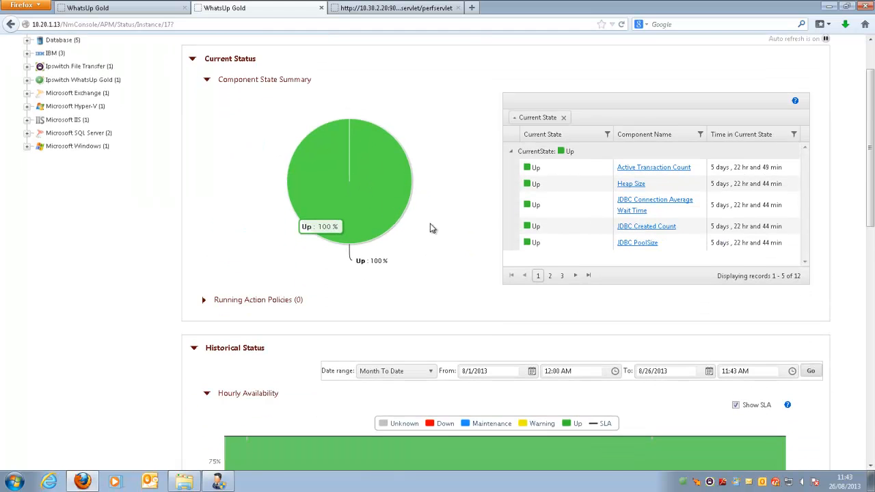
scroll(432, 228, down, 5)
scroll(384, 224, down, 8)
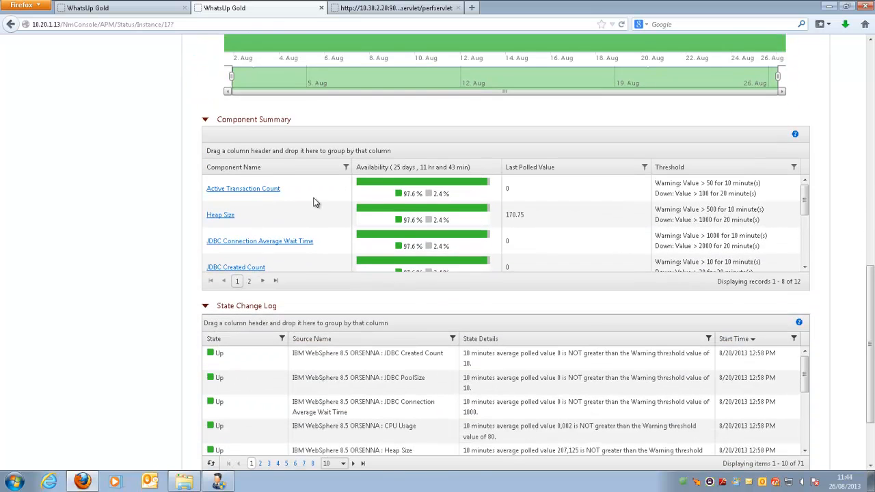
scroll(381, 209, down, 3)
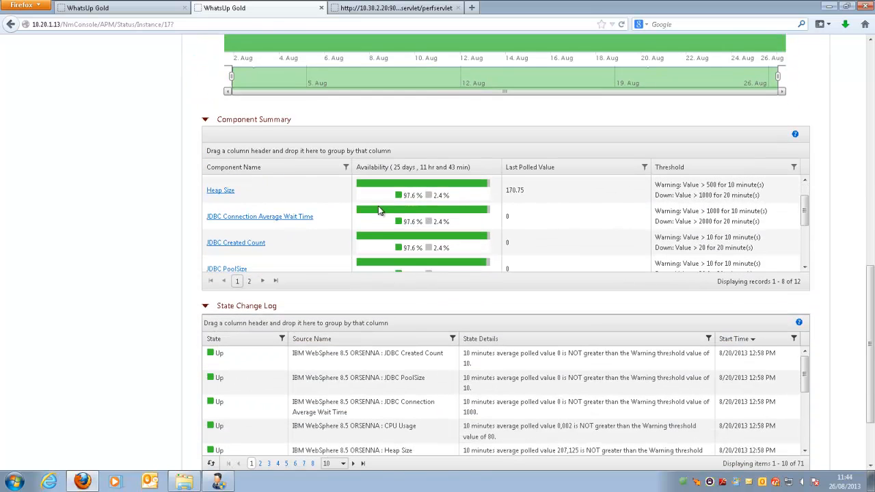
scroll(378, 203, down, 1)
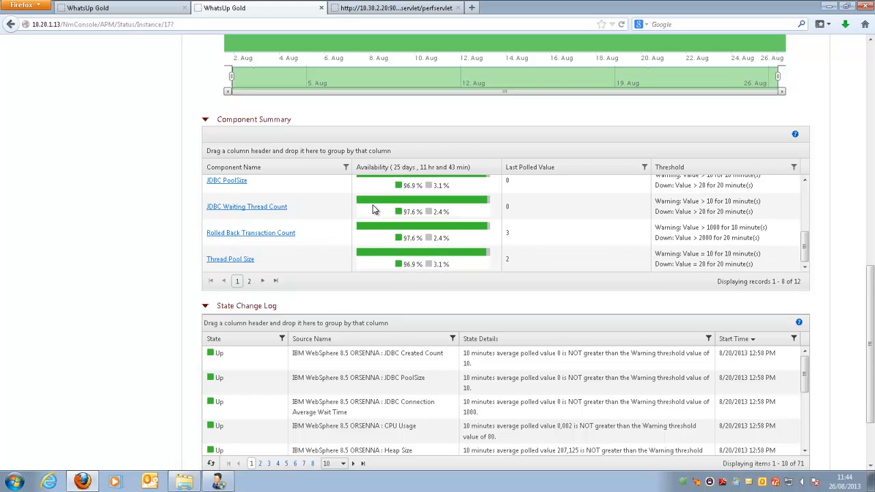
scroll(346, 209, down, 3)
scroll(332, 149, up, 4)
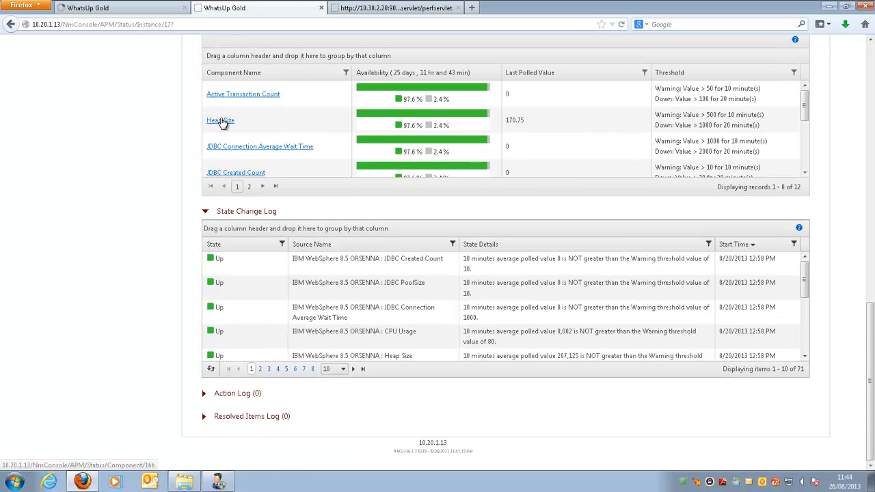
Step: Open the Heap Size component's status and examine its polled values graph, component information and state change log
click(222, 121)
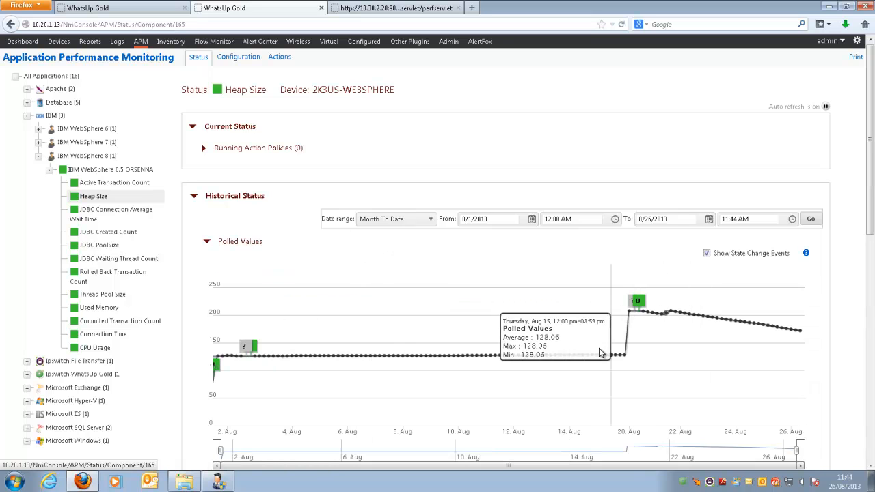
scroll(609, 352, down, 3)
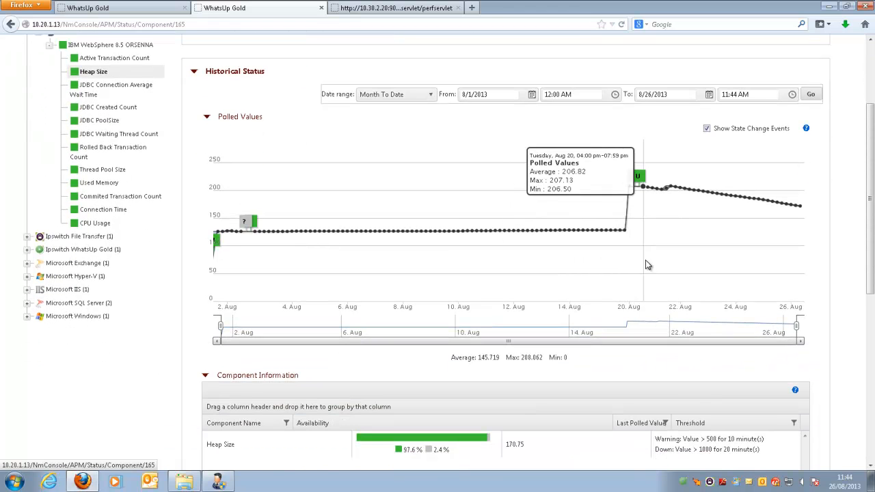
scroll(428, 282, down, 3)
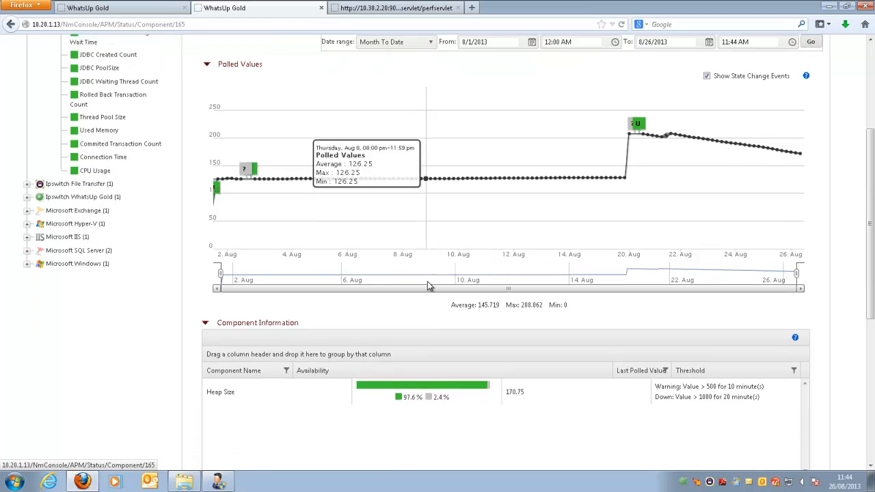
scroll(424, 284, down, 5)
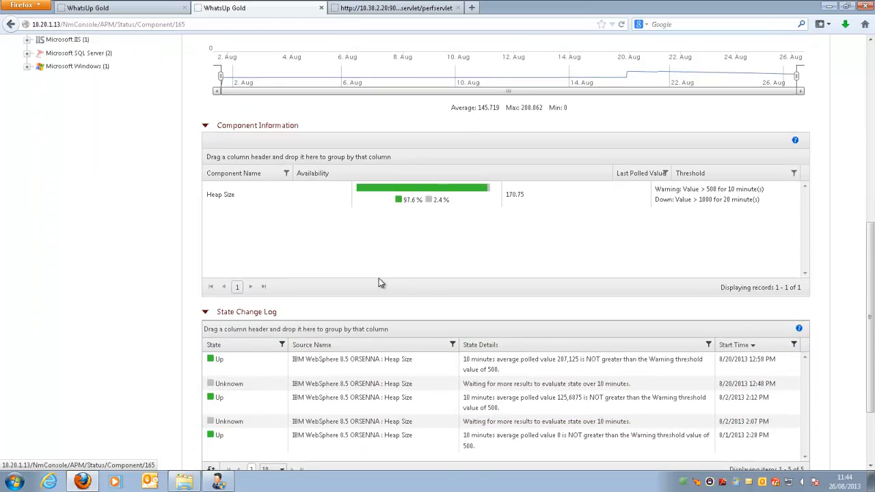
Step: Narrow the Heap Size polled values graph to the period from about 15 August to 21 August
scroll(321, 305, up, 7)
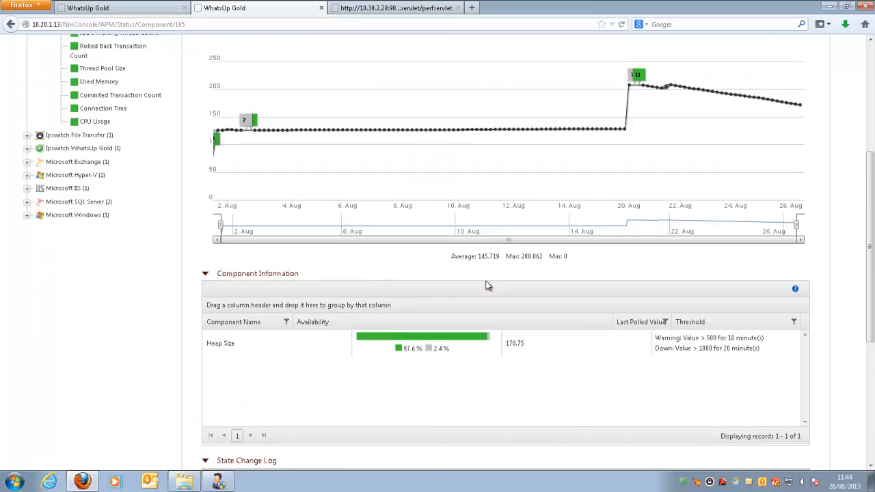
scroll(329, 246, up, 1)
drag(222, 349, 590, 349)
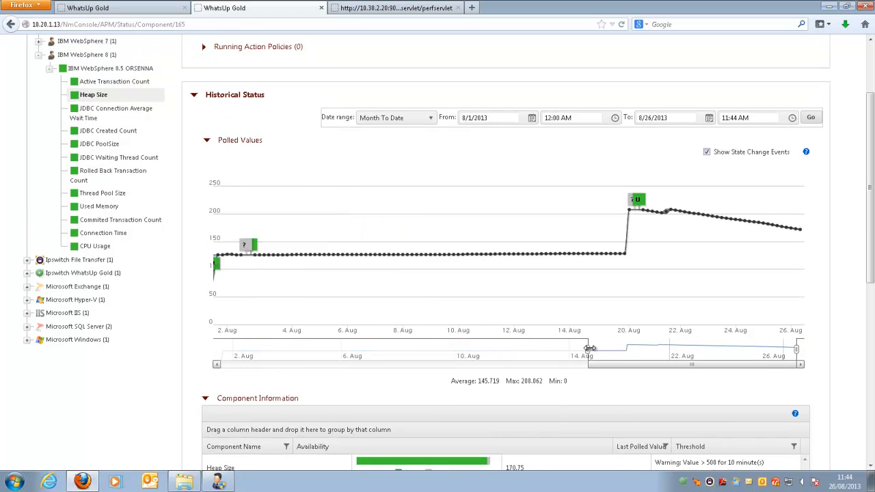
drag(777, 350, 669, 349)
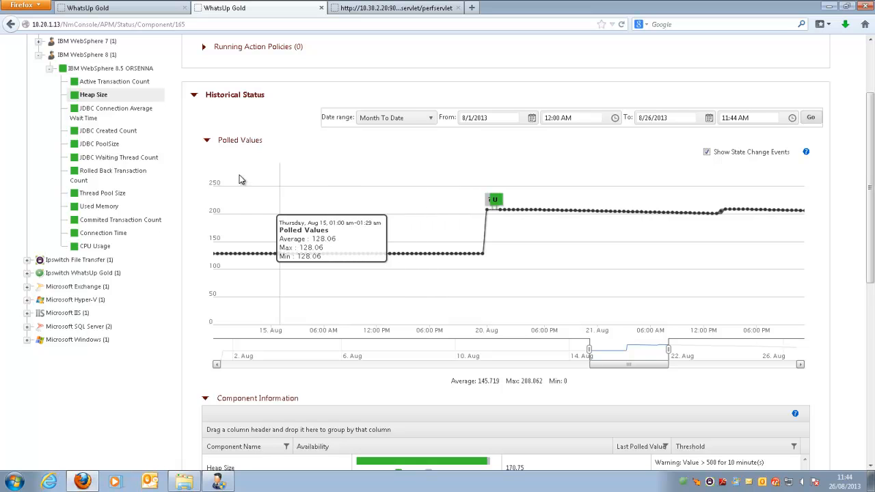
Step: Open the JDBC Connection Average Wait Time component's status and review its polled values, component information and state change log
click(108, 118)
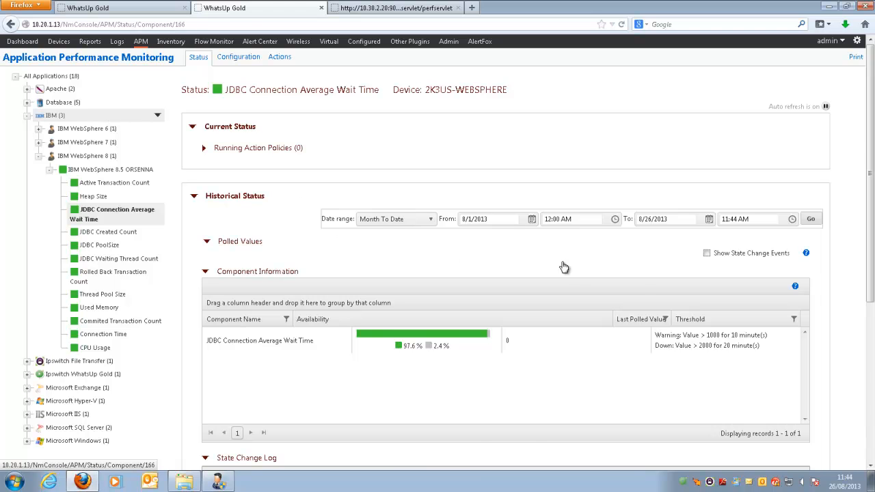
scroll(646, 277, down, 10)
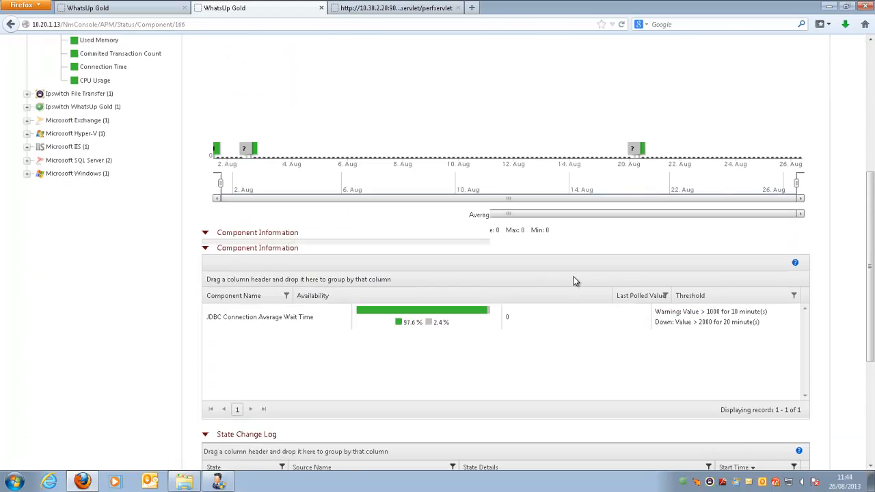
scroll(518, 275, down, 2)
scroll(396, 288, down, 2)
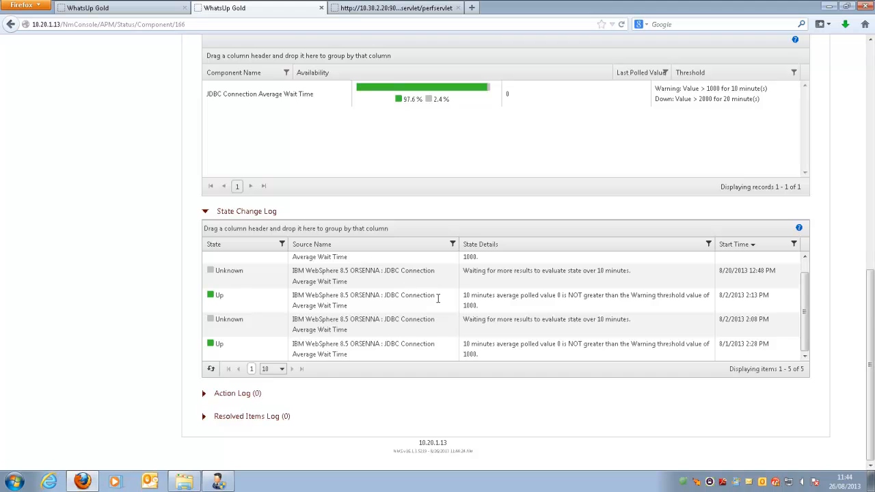
scroll(288, 304, up, 8)
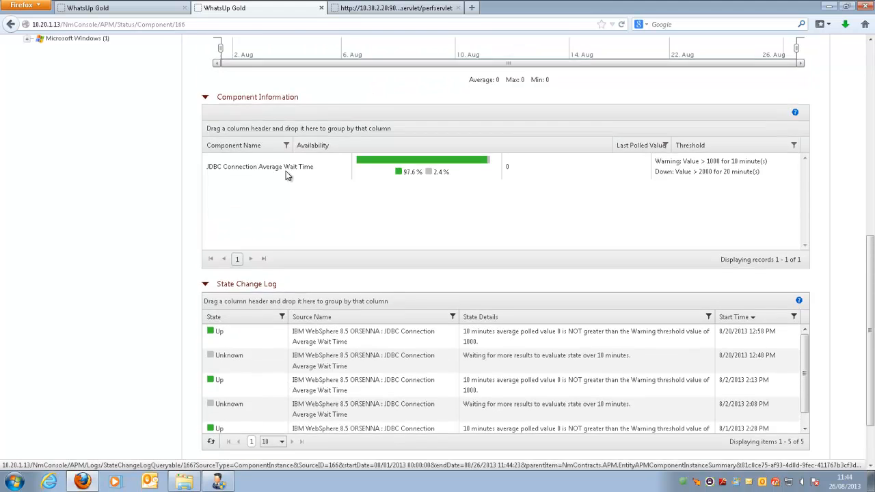
scroll(286, 177, up, 3)
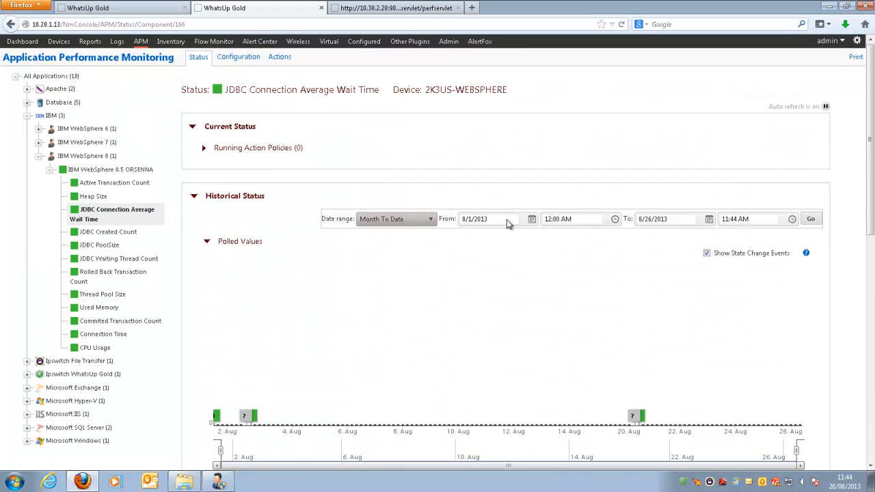